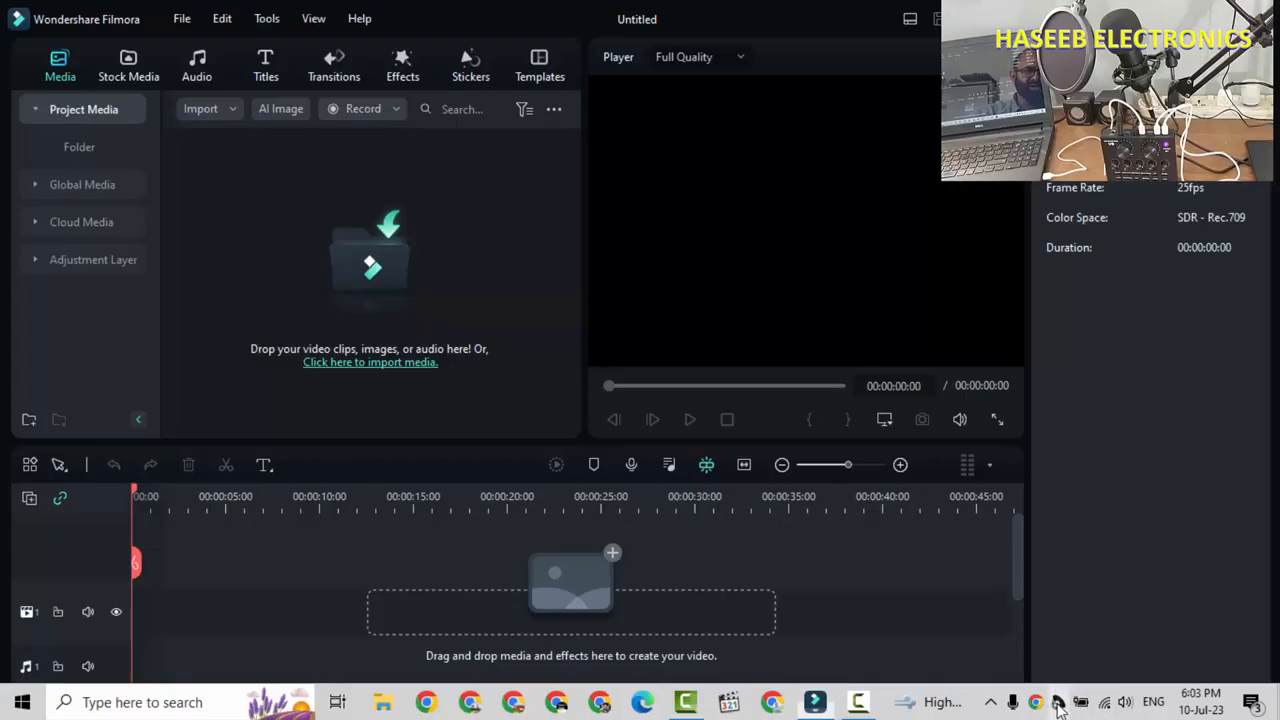
# - Raise the Speakers (V8) volume to maximum in the Dell Audio sound manager, then close it
pyautogui.rightClick(1058, 706)
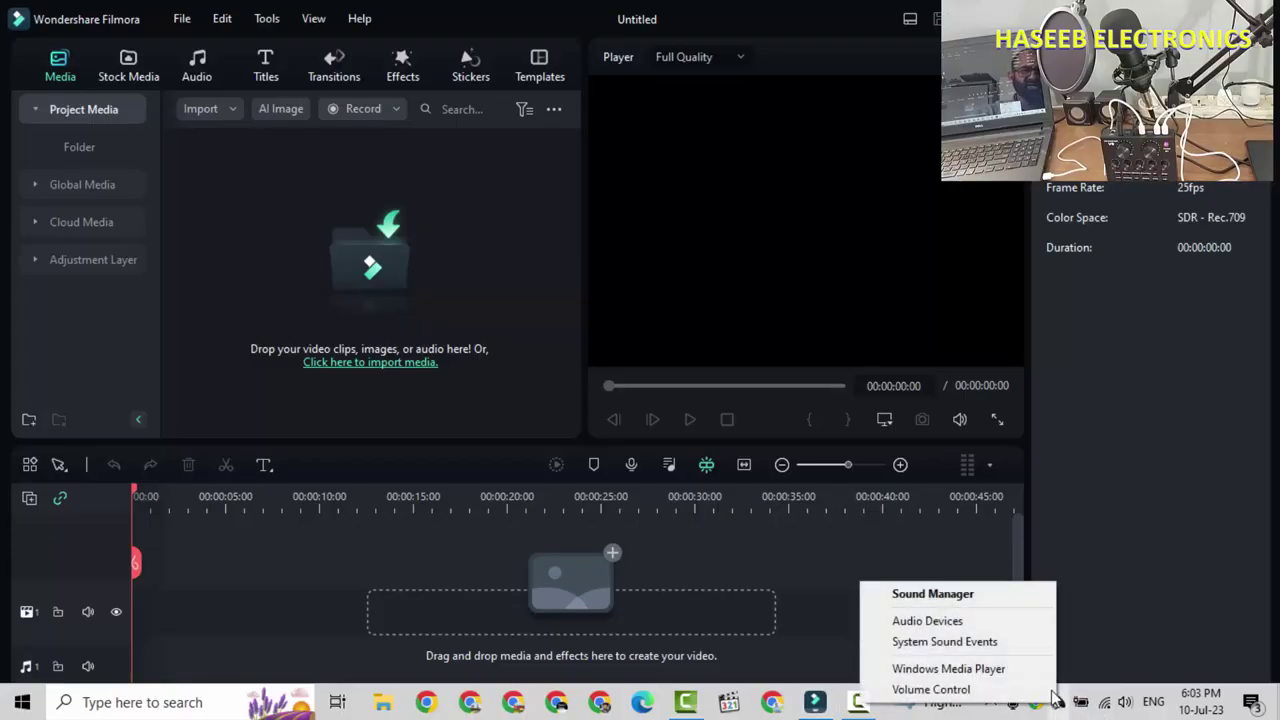
pyautogui.click(966, 601)
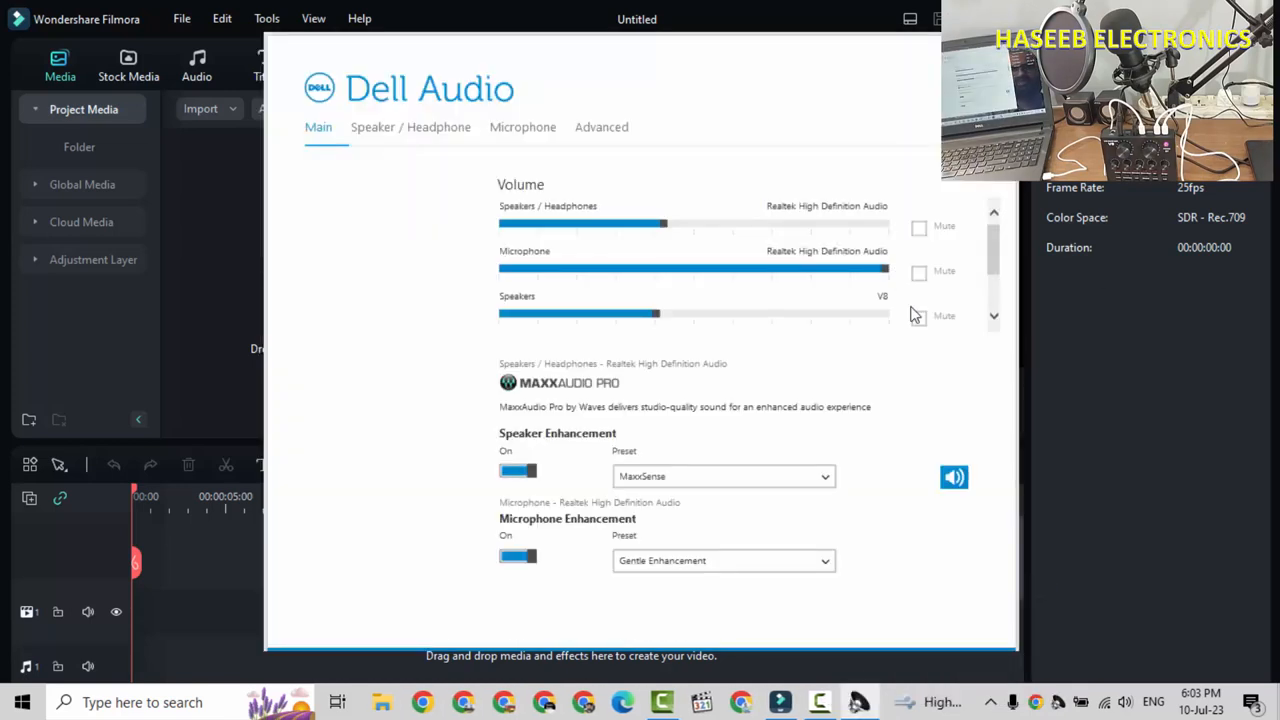
pyautogui.moveTo(658, 316); pyautogui.dragTo(886, 316)
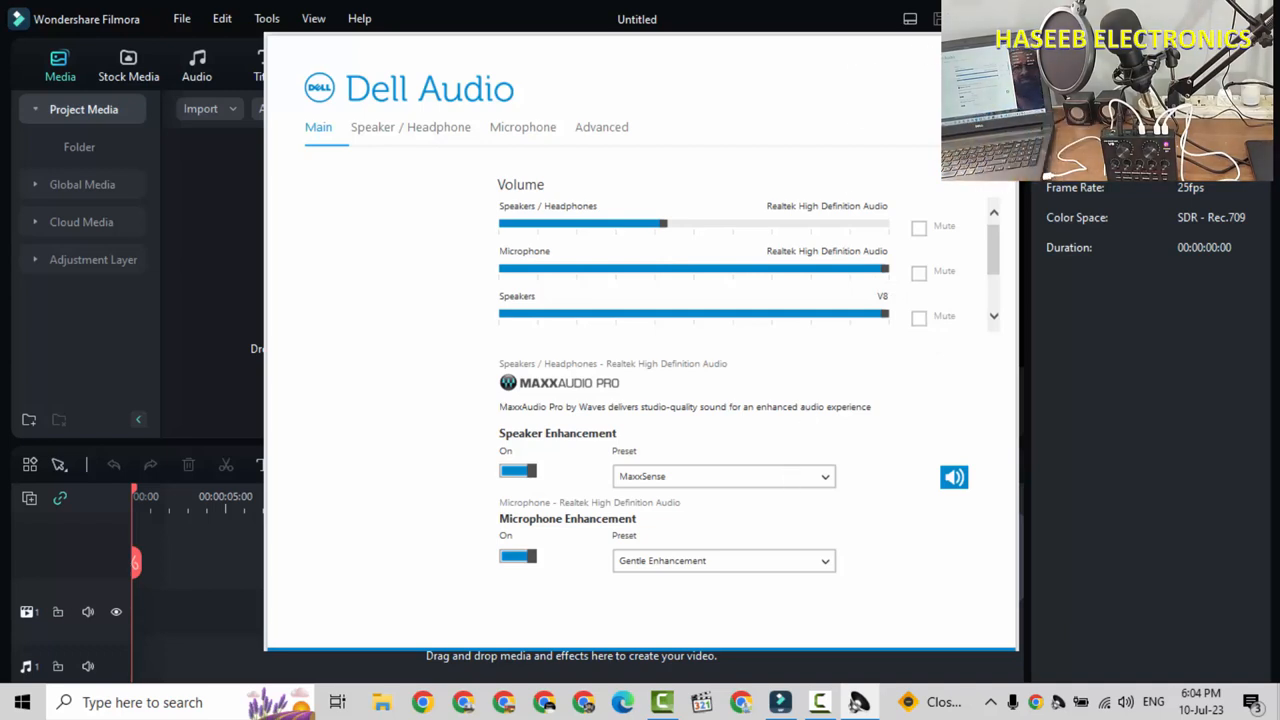
pyautogui.hotkey('alt', 'F4')
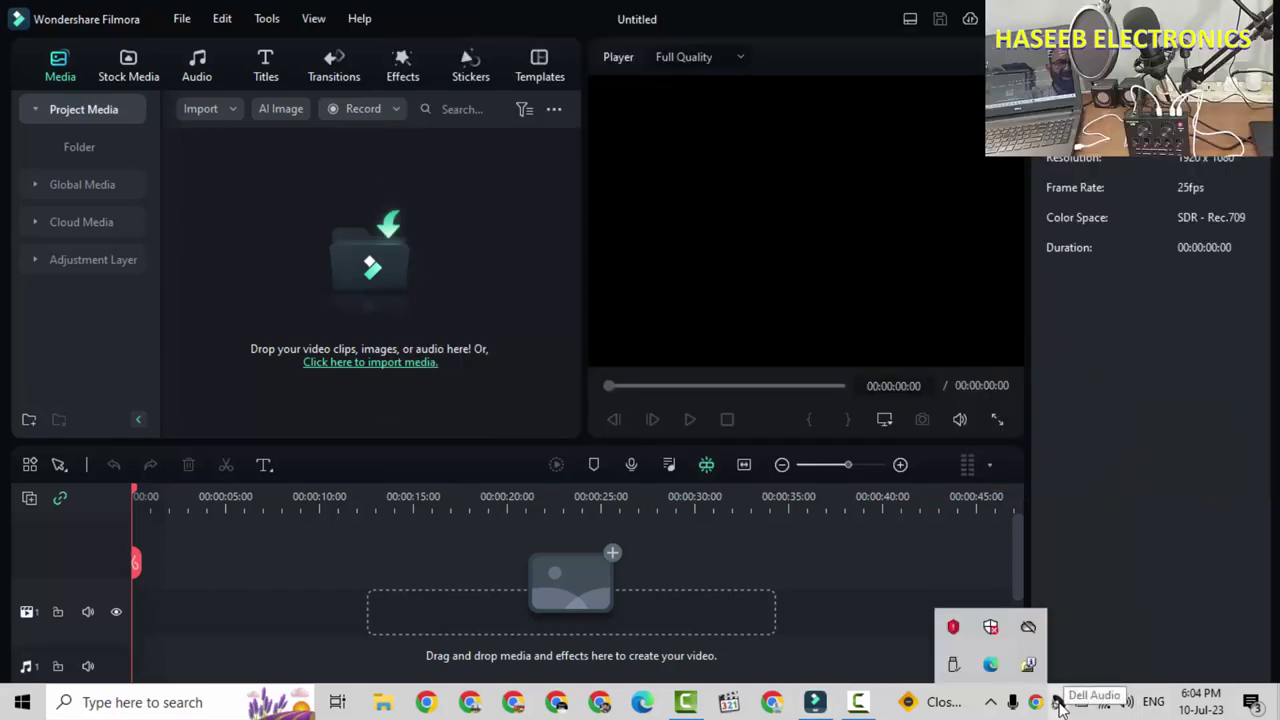
pyautogui.rightClick(1058, 702)
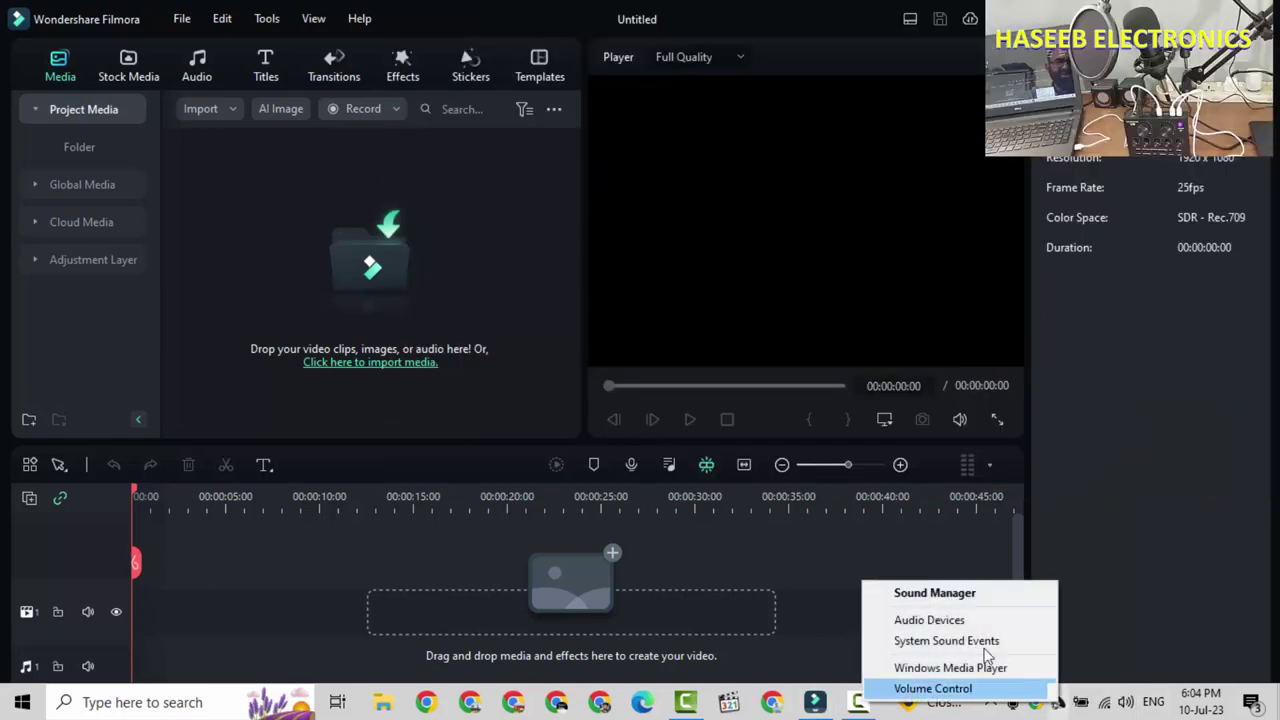
pyautogui.click(935, 595)
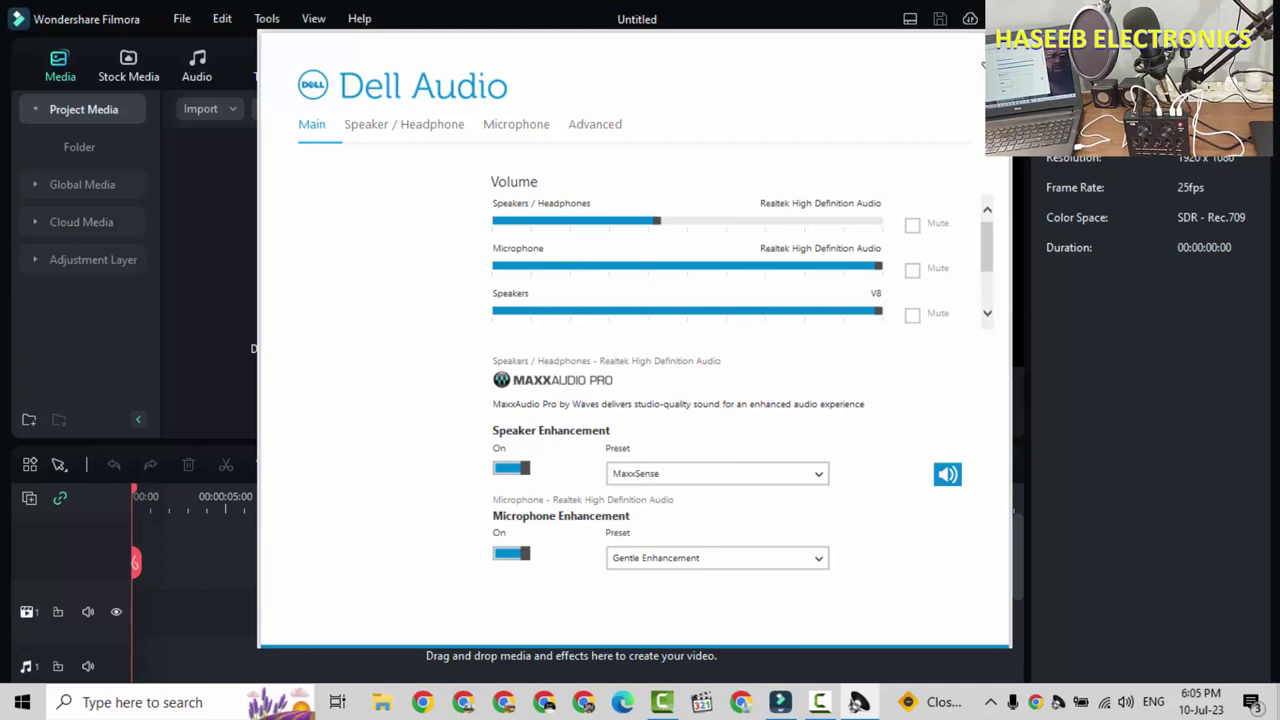
pyautogui.click(982, 63)
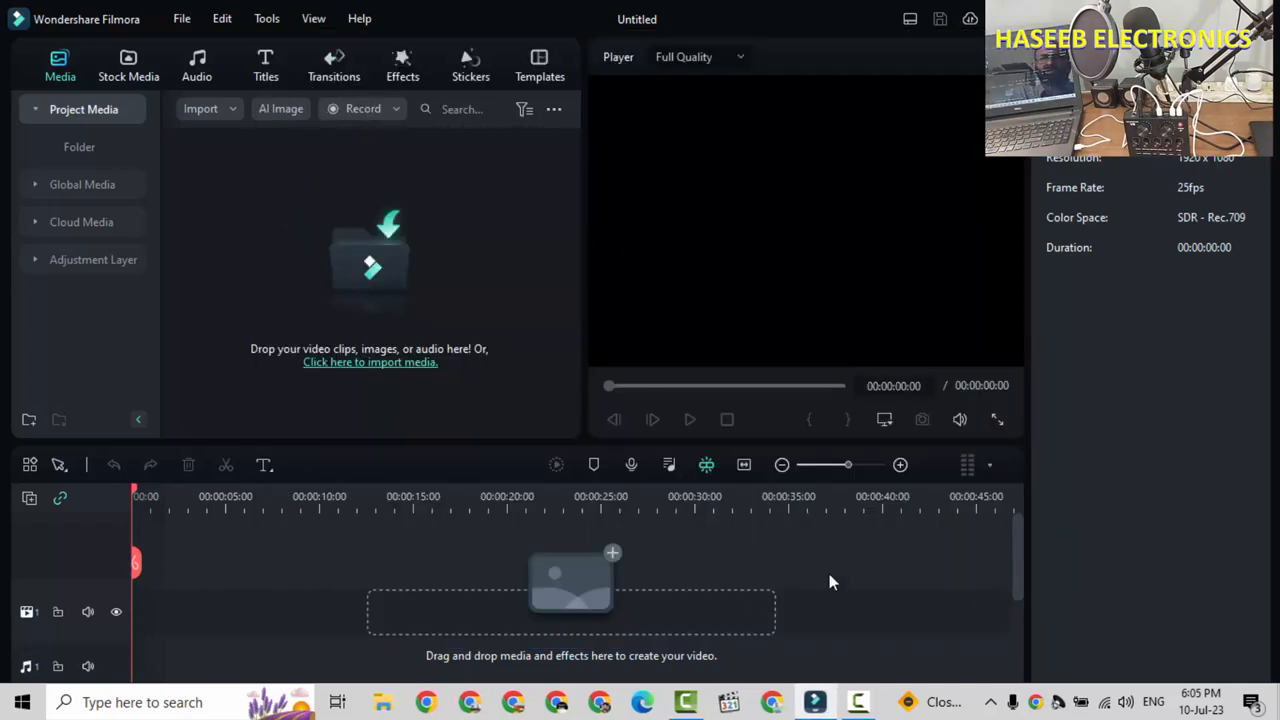
# - Start a PC screen recording and choose Microphone (V8) as the audio input
pyautogui.click(369, 110)
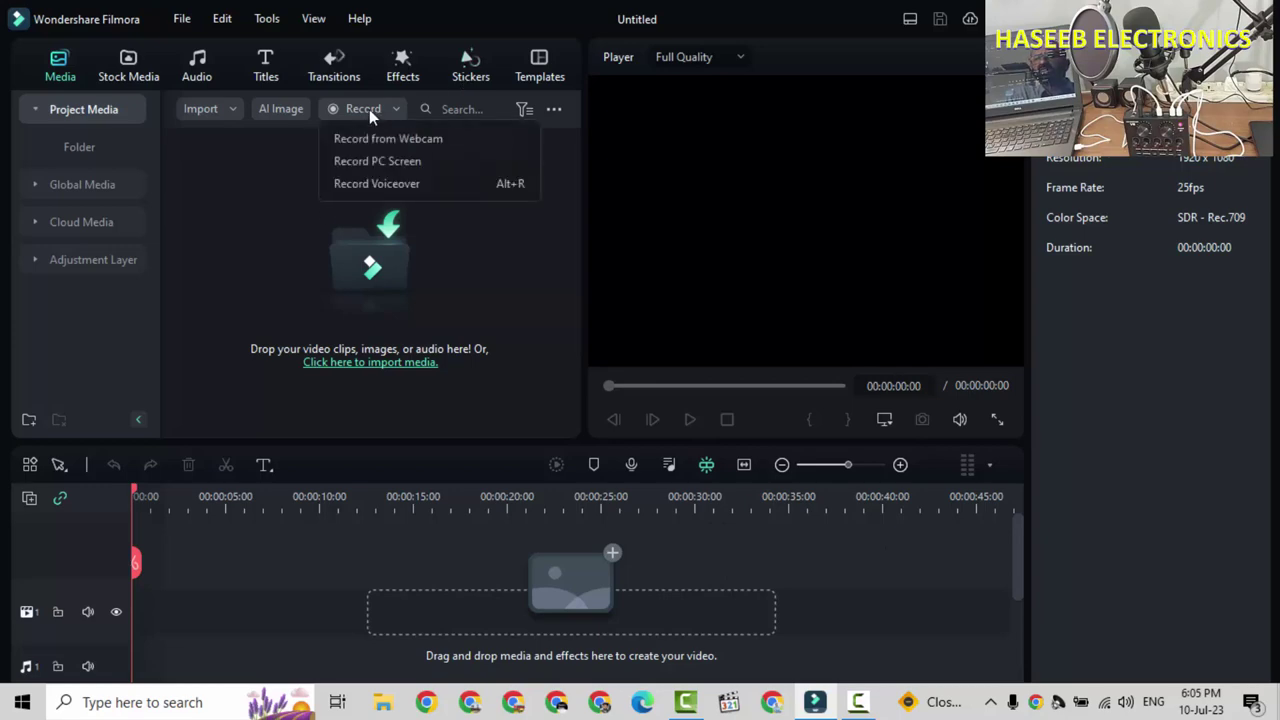
pyautogui.click(385, 162)
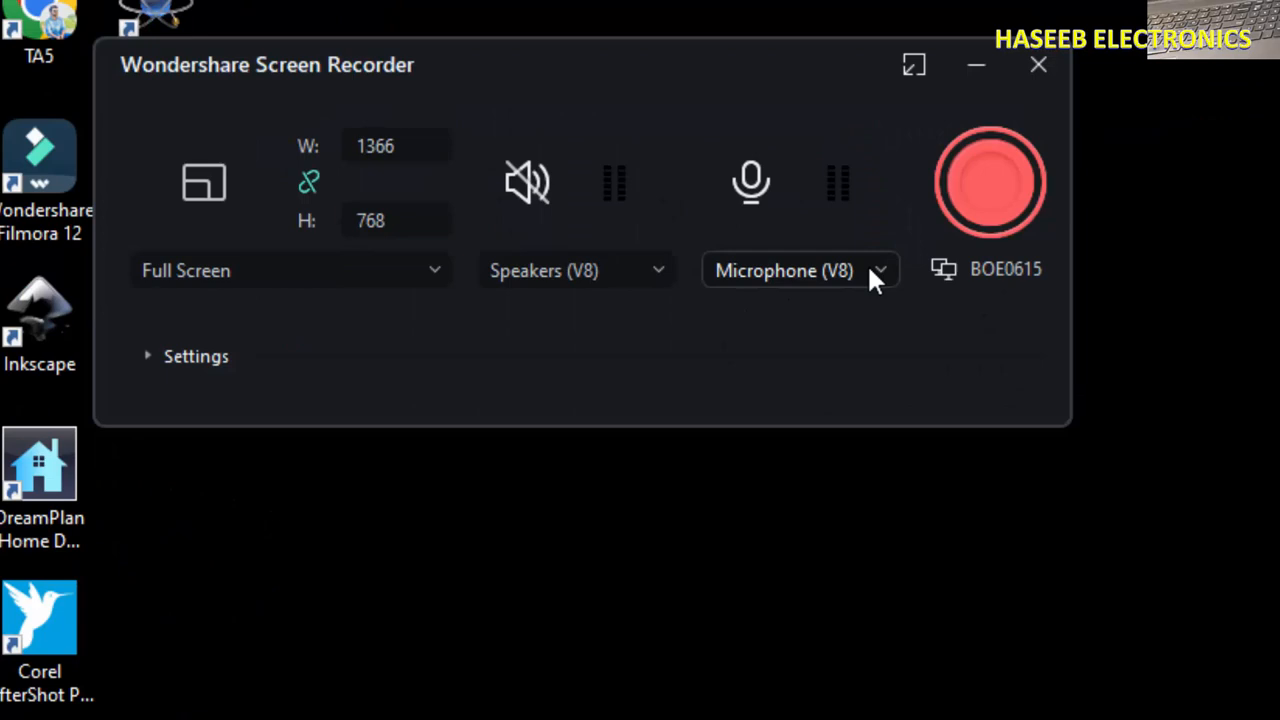
pyautogui.click(867, 270)
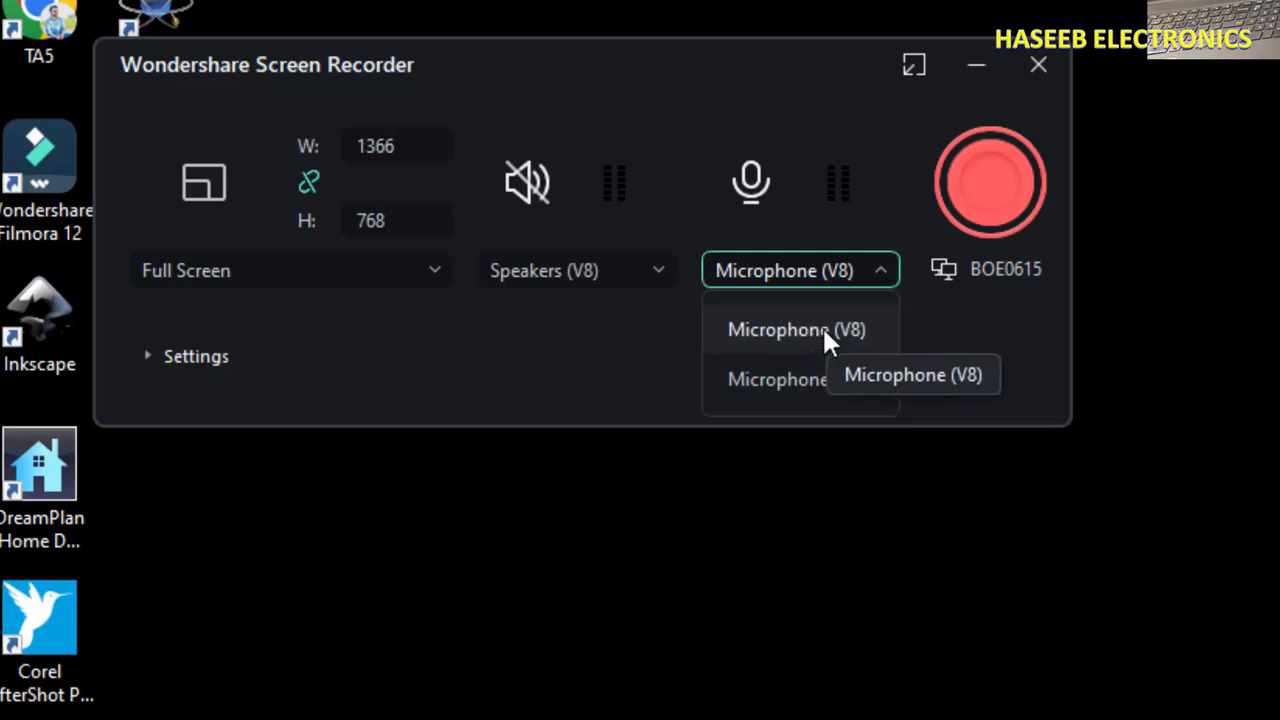
pyautogui.click(824, 340)
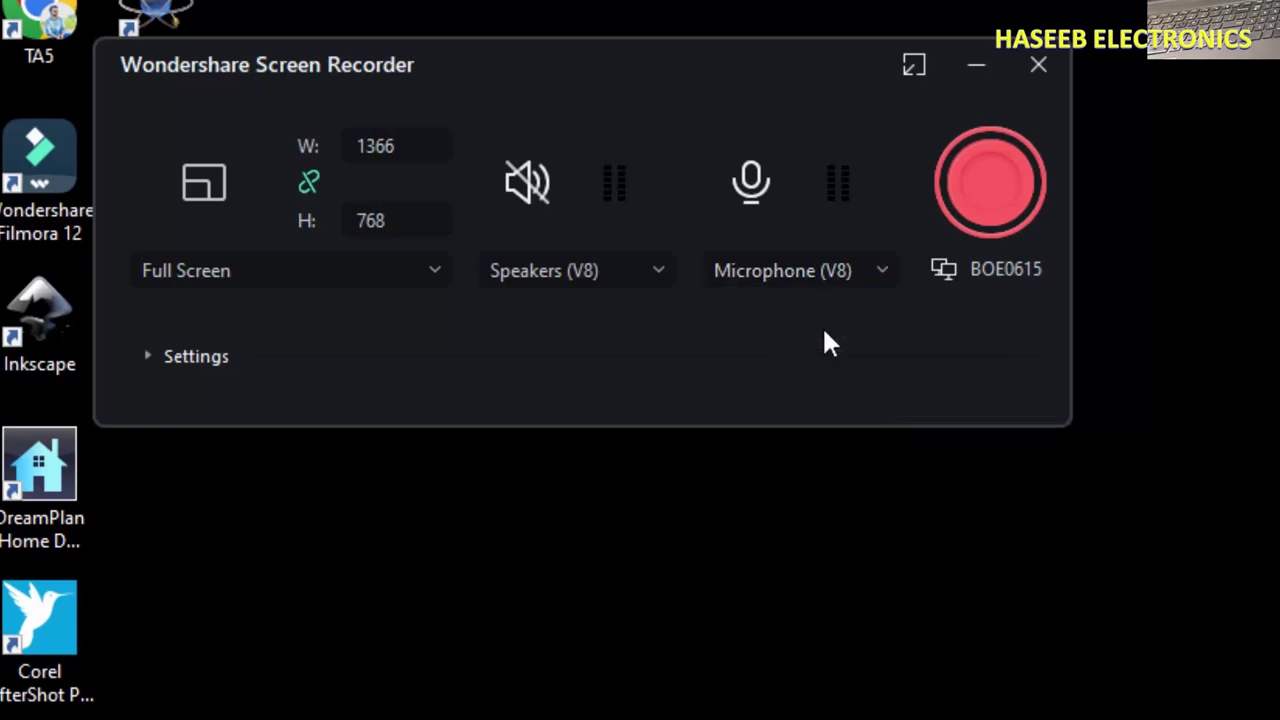
# - Record the desktop screen with the V8 microphone sound
pyautogui.click(996, 195)
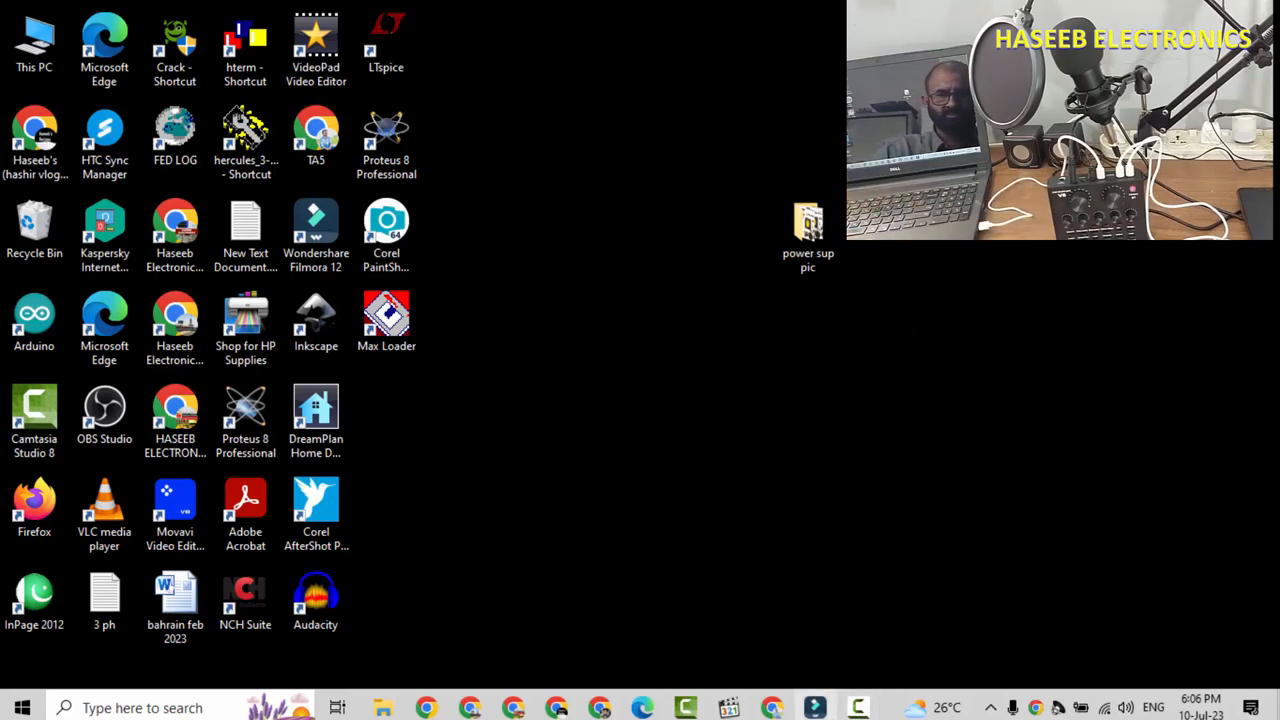
# - Preview clip VID_20230710_180559, add it to the timeline and match the project to 1366 x 768 25fps
pyautogui.click(814, 708)
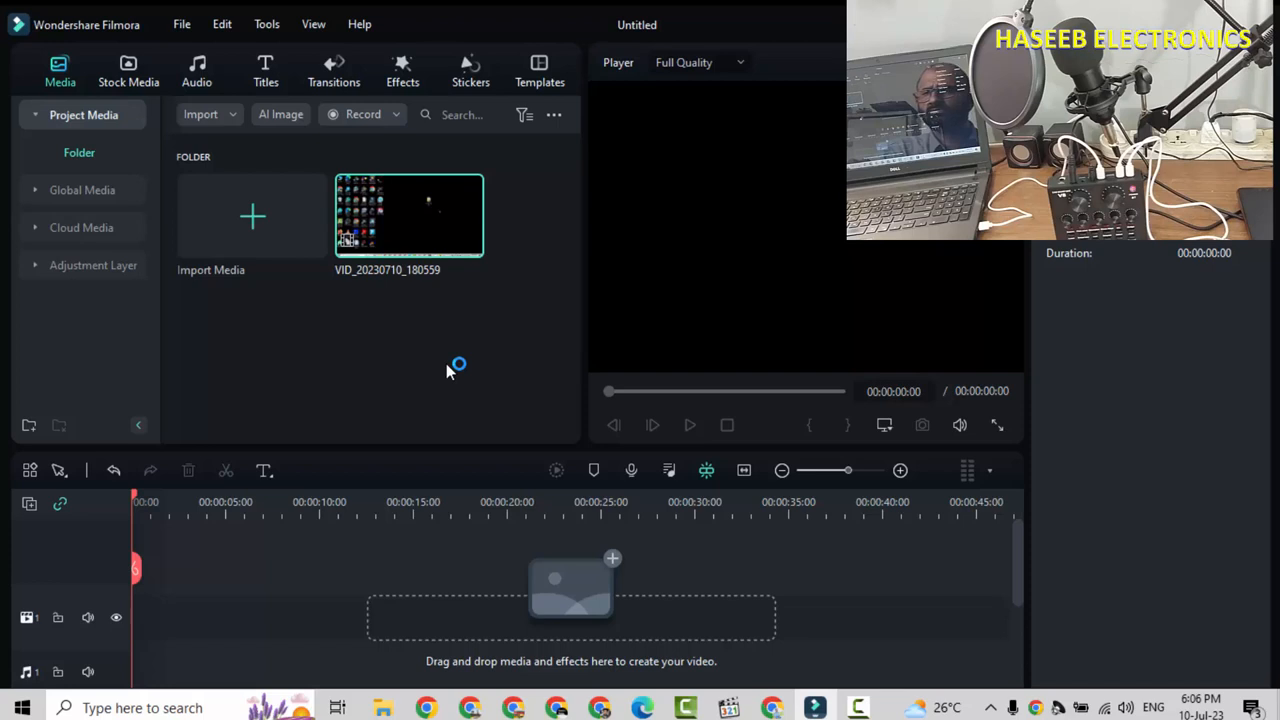
pyautogui.doubleClick(414, 218)
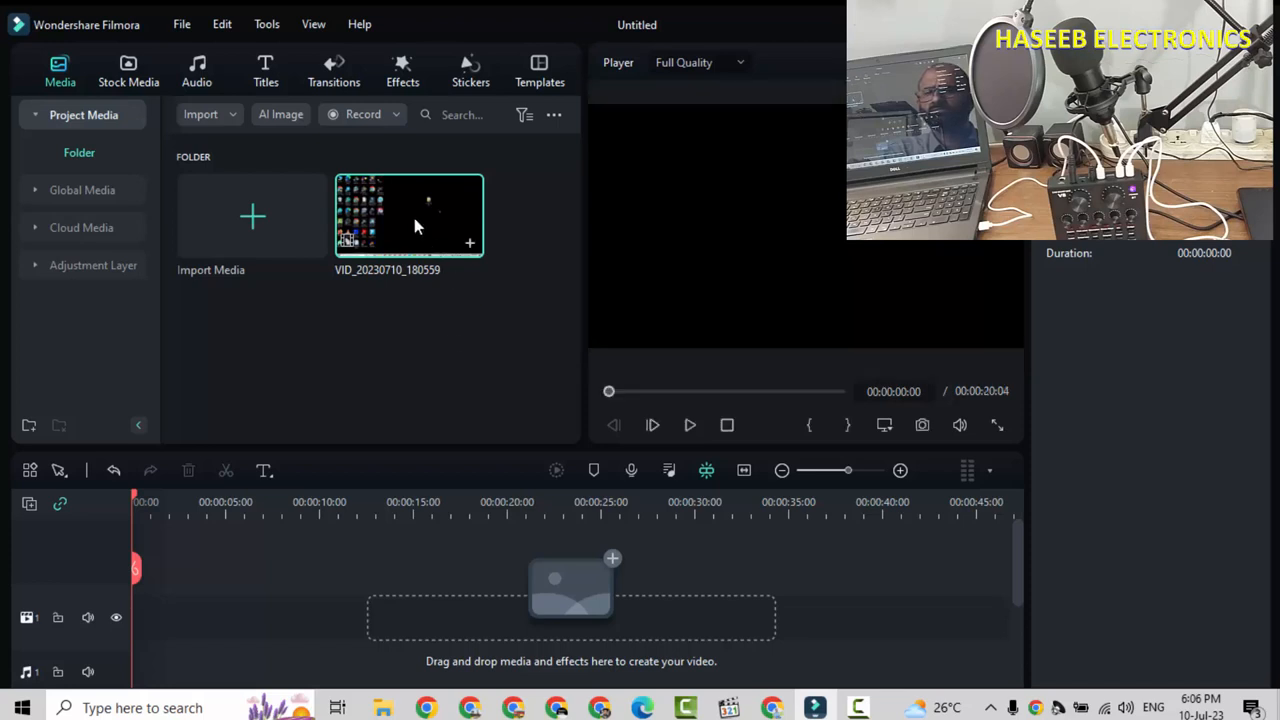
pyautogui.moveTo(429, 292); pyautogui.dragTo(160, 620)
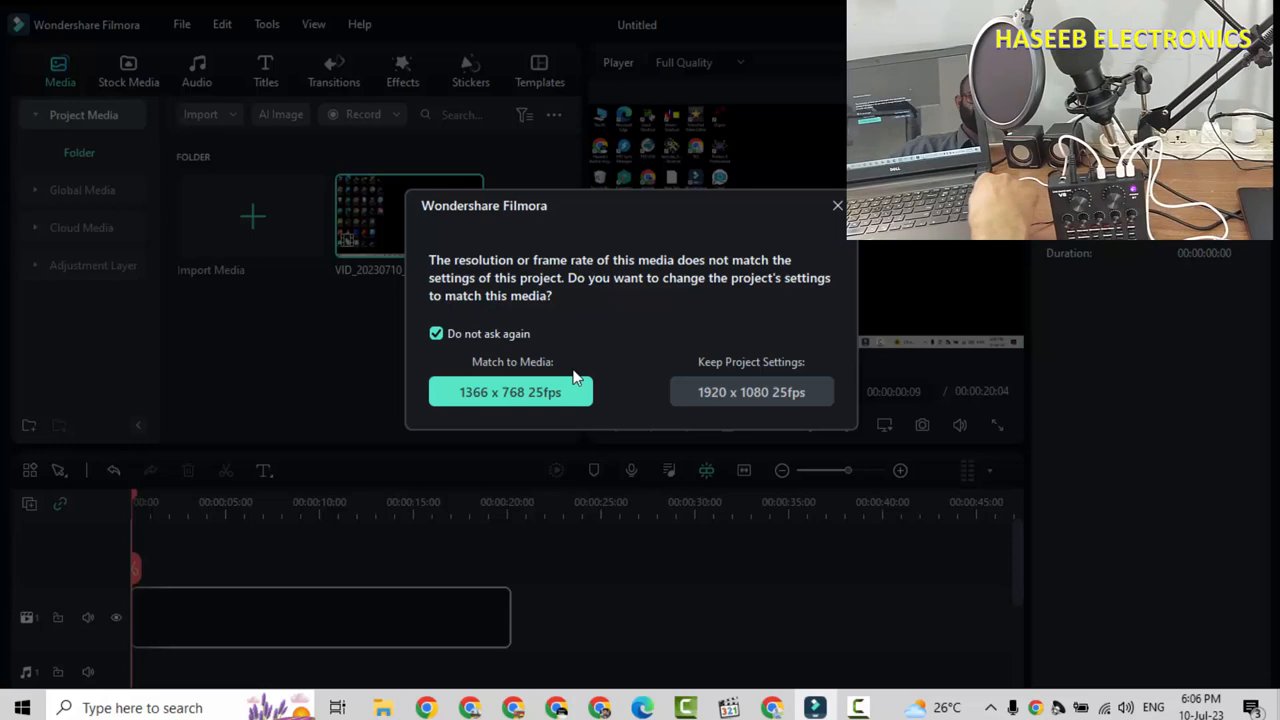
pyautogui.click(556, 394)
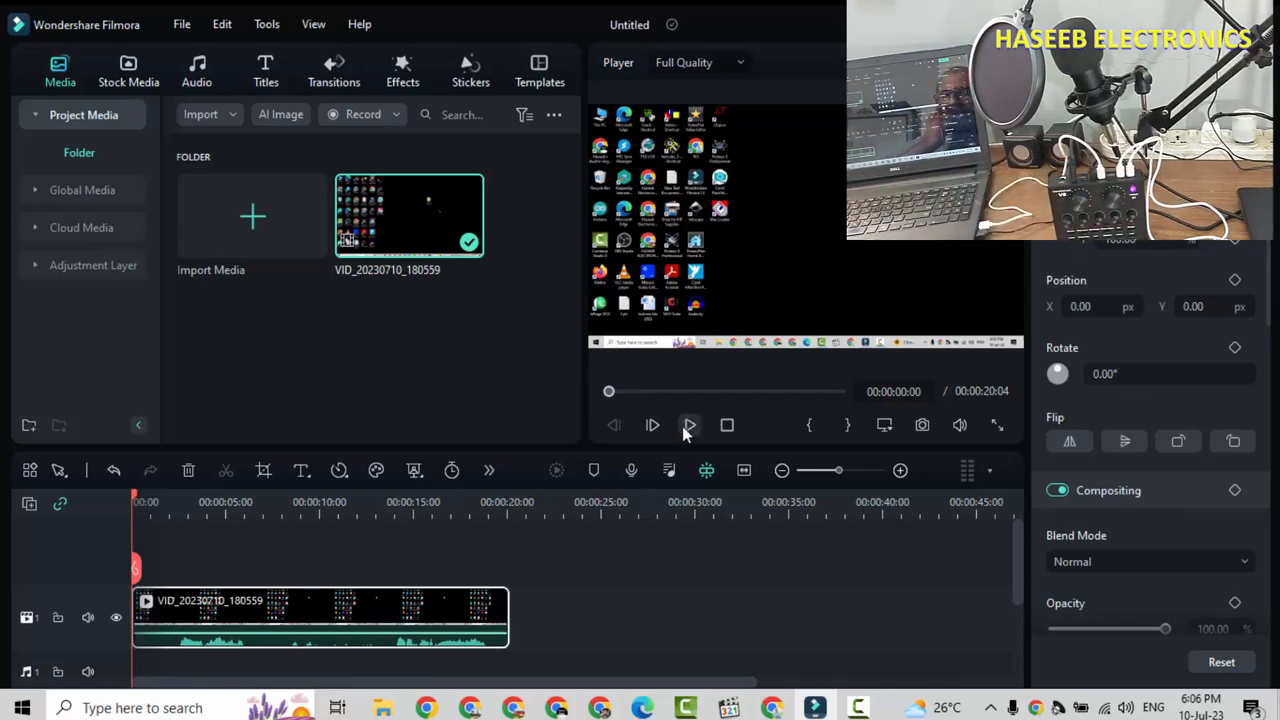
# - Play the clip with its volume line raised, then bring up the system speaker volume control
pyautogui.press('space')
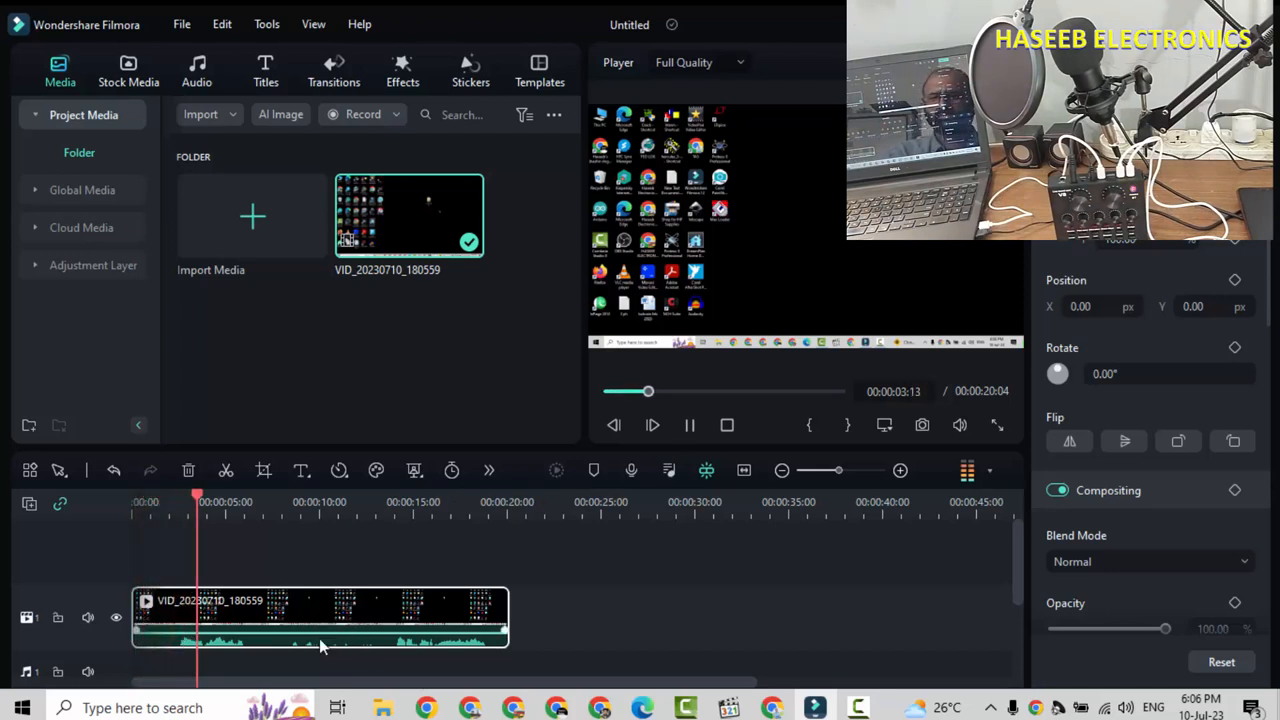
pyautogui.moveTo(319, 631); pyautogui.dragTo(343, 600)
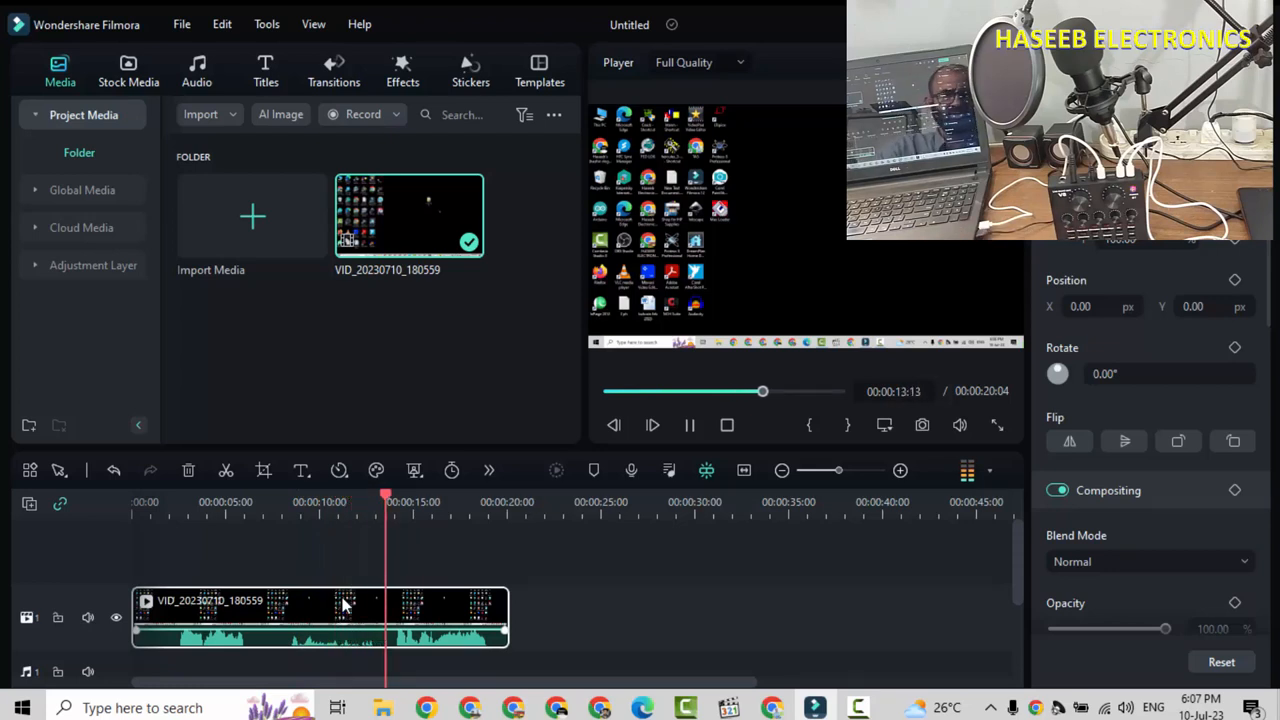
pyautogui.click(1127, 708)
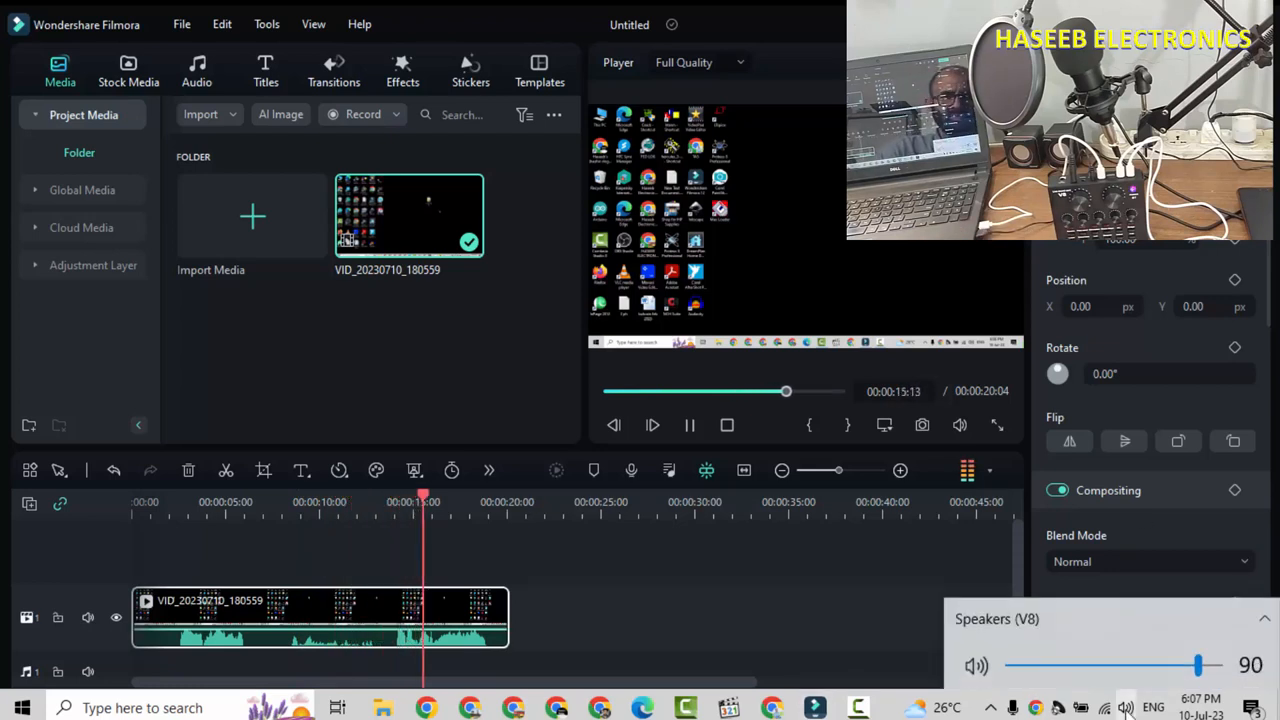
pyautogui.scroll(-8, 1127, 708)
pyautogui.scroll(-8, 1127, 708)
pyautogui.scroll(-4, 1127, 708)
pyautogui.scroll(-7, 1127, 708)
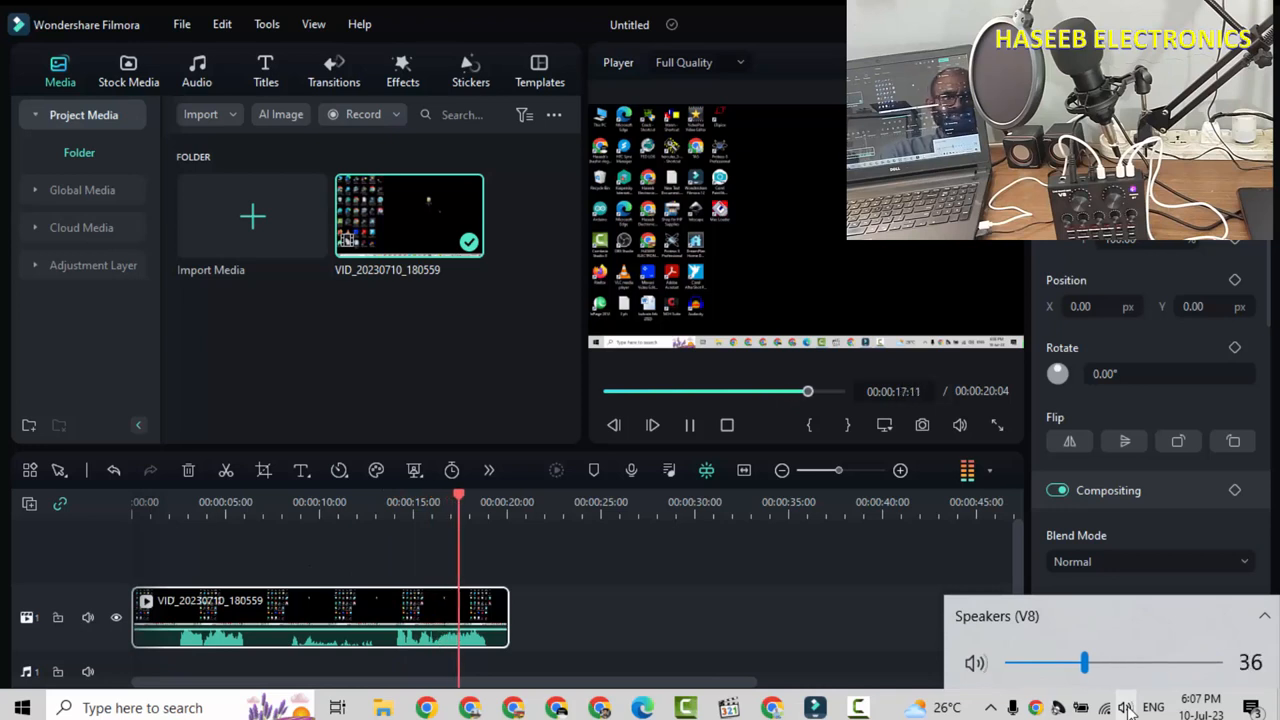
pyautogui.scroll(-7, 1127, 708)
pyautogui.scroll(-6, 1127, 708)
pyautogui.scroll(2, 1127, 708)
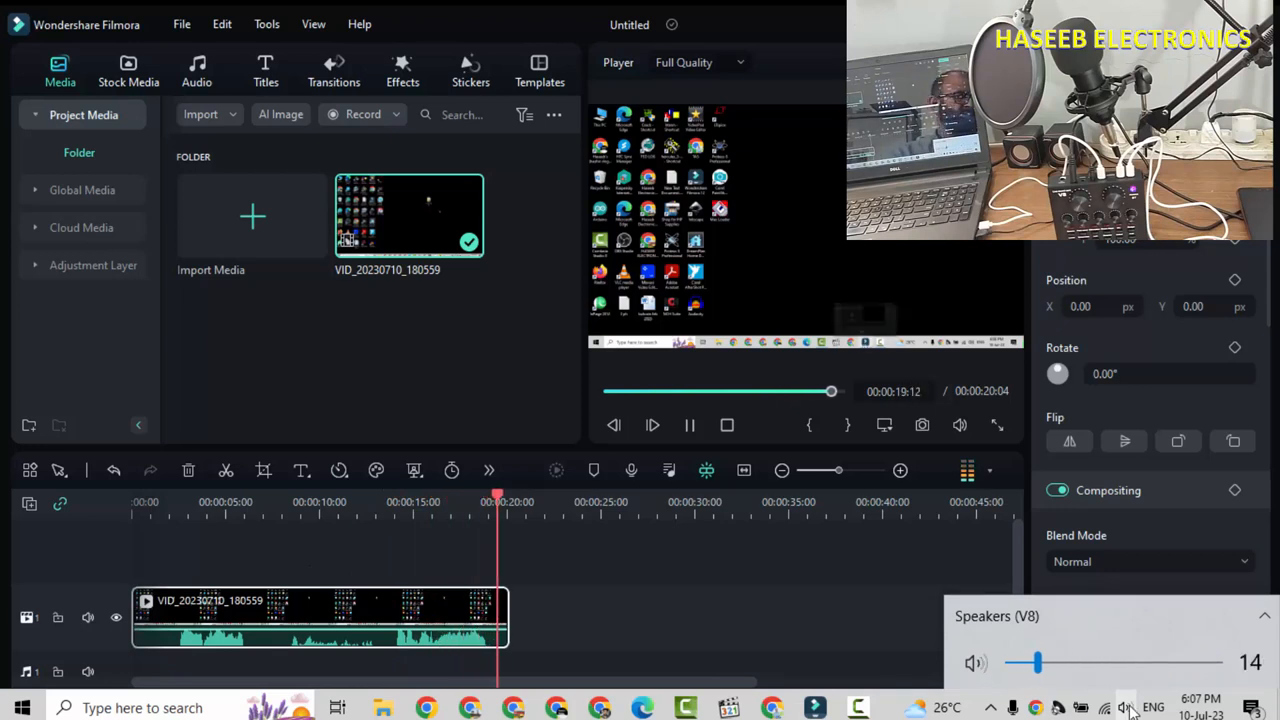